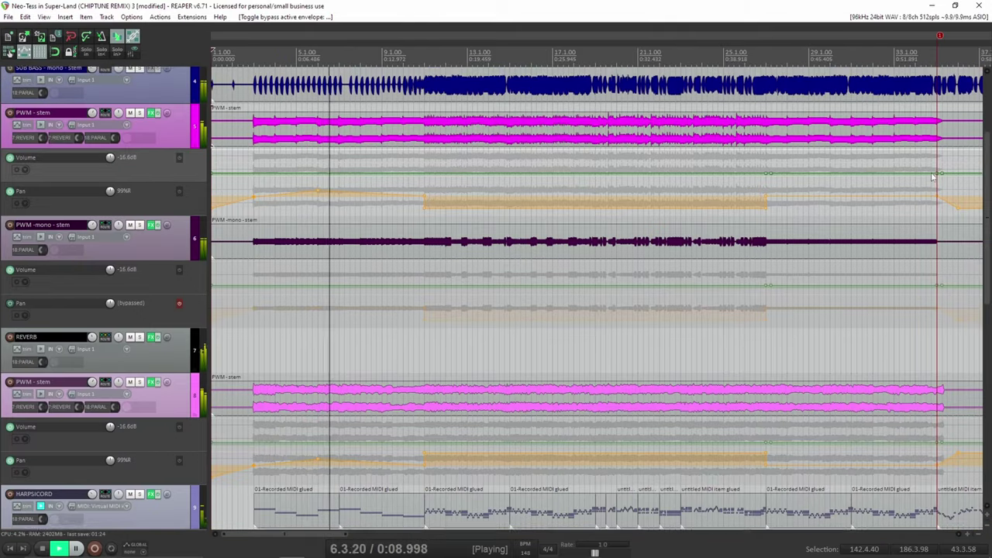
Look over the upper tracks of the arrangement and the mixer's channel levels during playback
scroll(923, 139, up, 3)
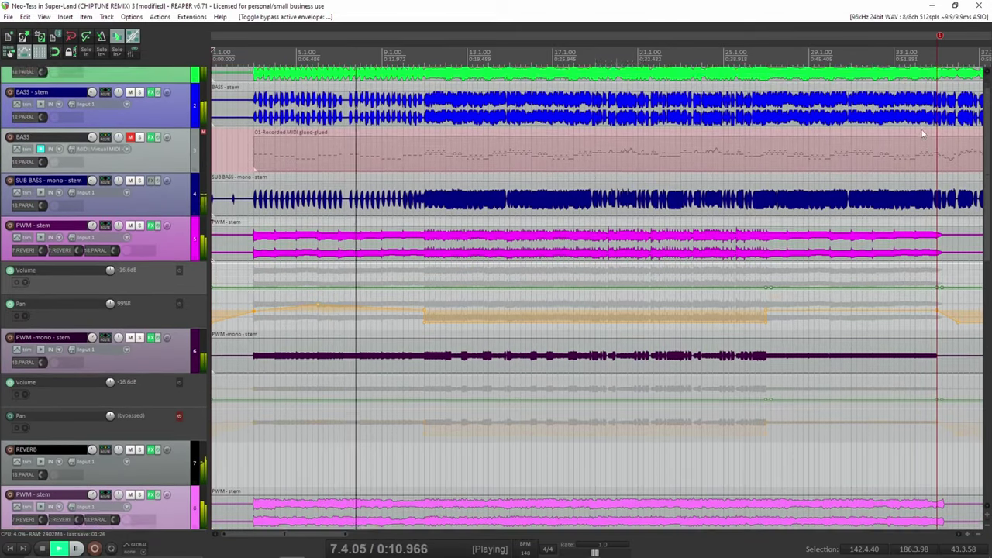
key(ctrl+m)
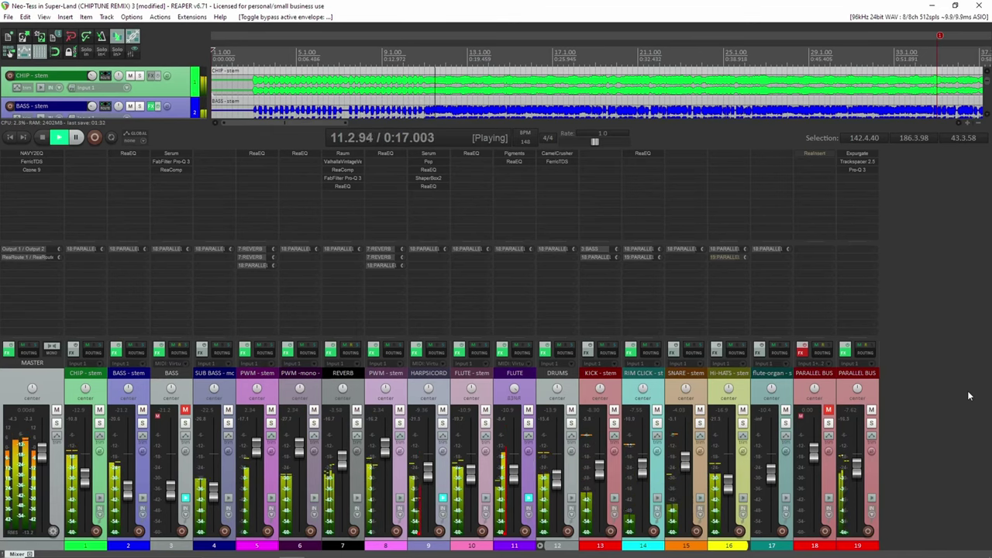
key(ctrl+m)
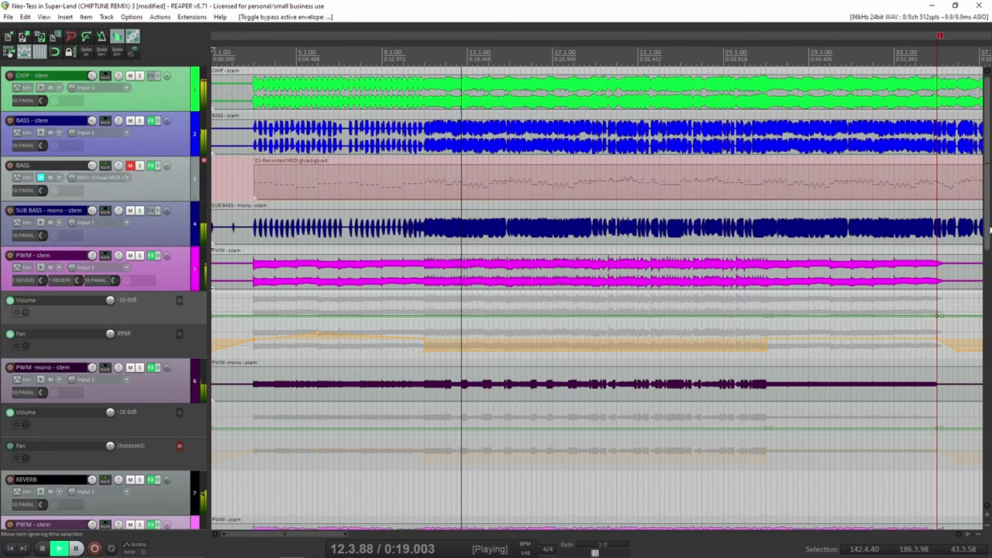
Examine the notes of the FLUTE track's first MIDI item in the MIDI editor during playback, and close the editor
scroll(931, 395, down, 8)
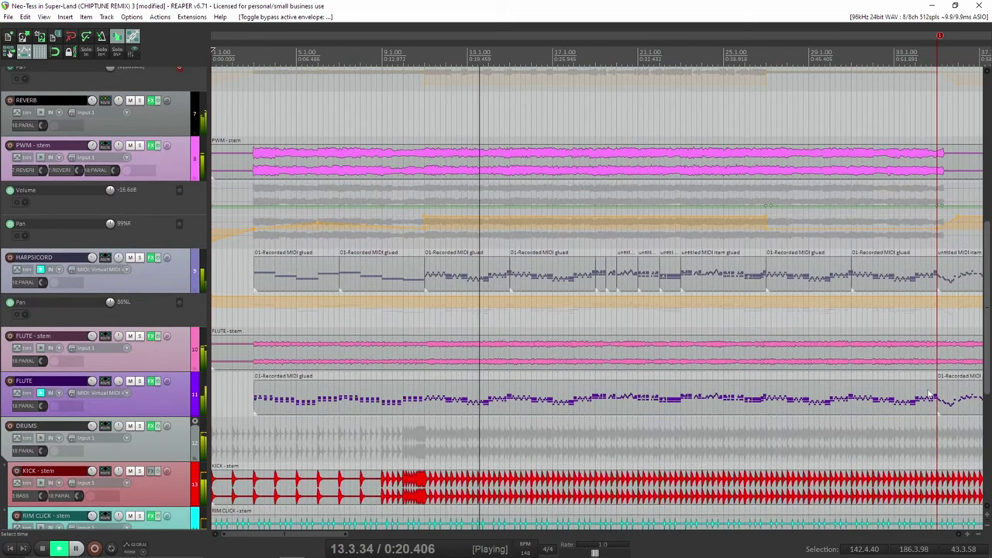
double_click(538, 404)
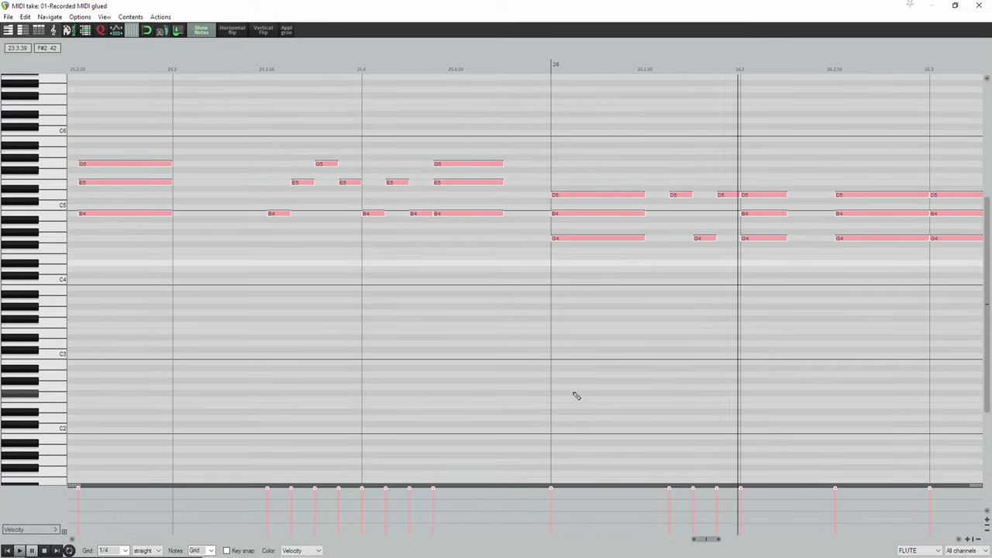
click(979, 7)
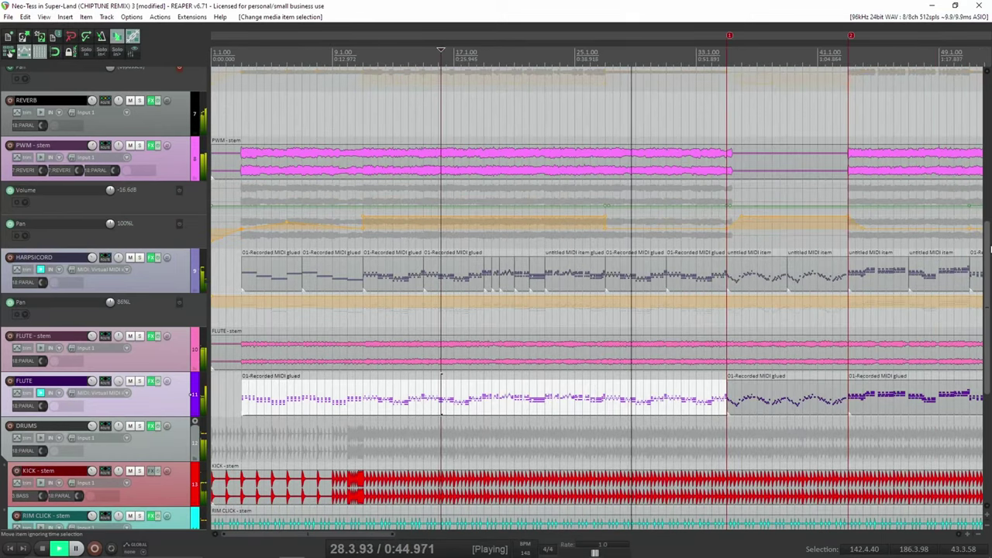
Look over the drum and bus tracks and examine the notes of the FLUTE track's MIDI items from bar 35 onward
drag(990, 250, 958, 245)
scroll(957, 246, down, 6)
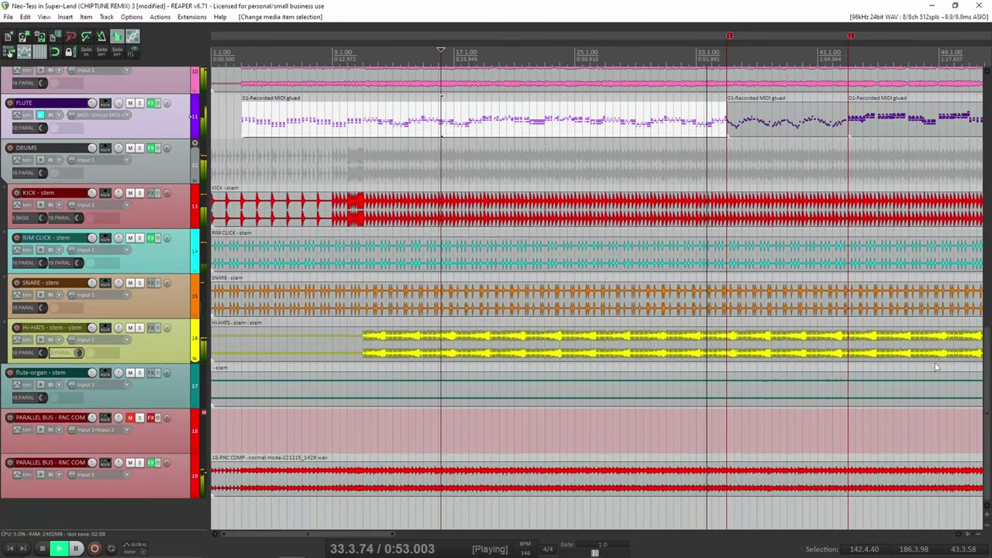
double_click(745, 126)
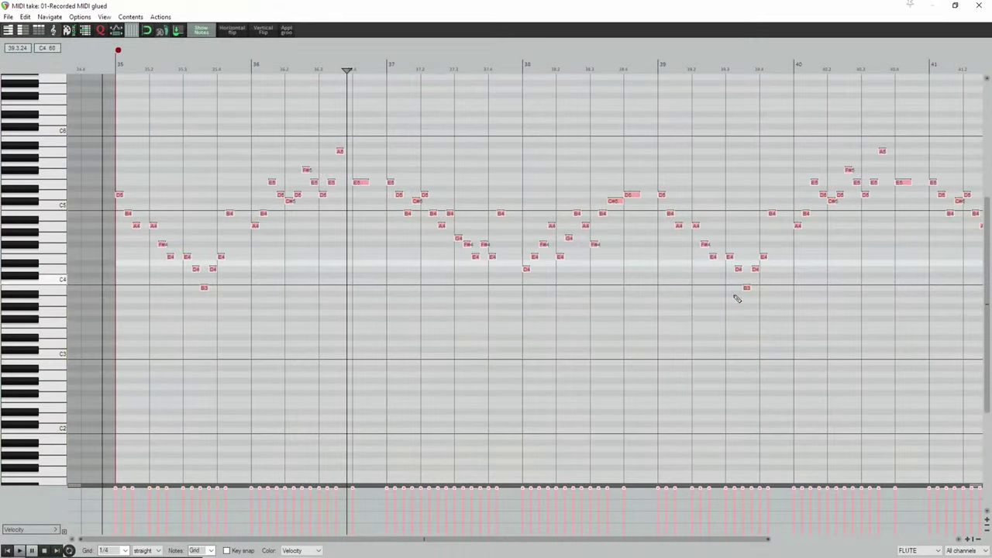
scroll(700, 392, up, 3)
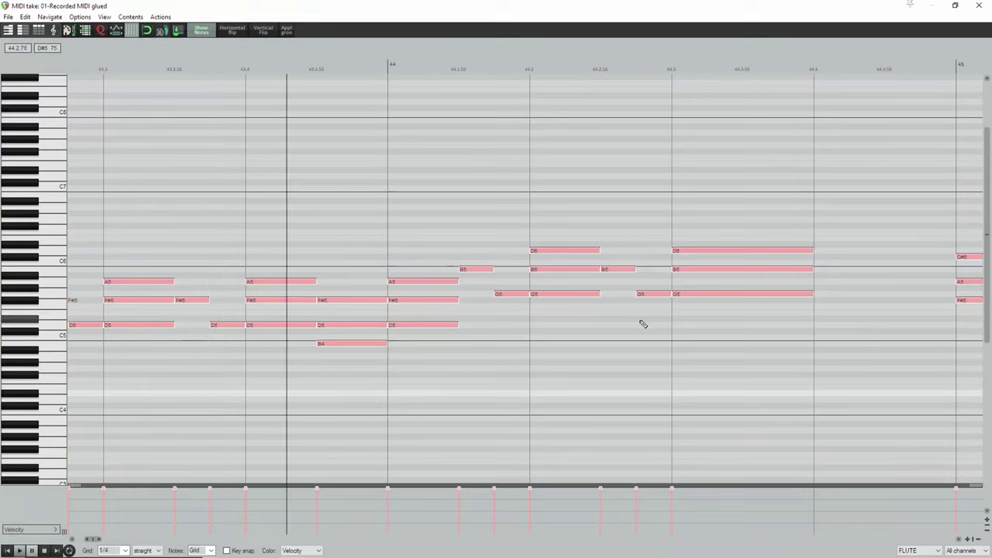
scroll(643, 323, down, 4)
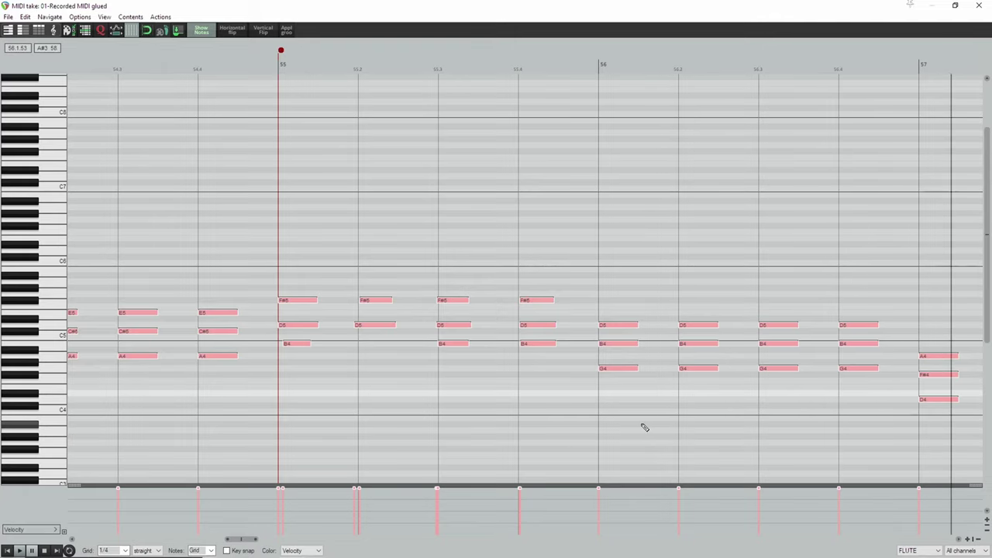
scroll(620, 423, up, 3)
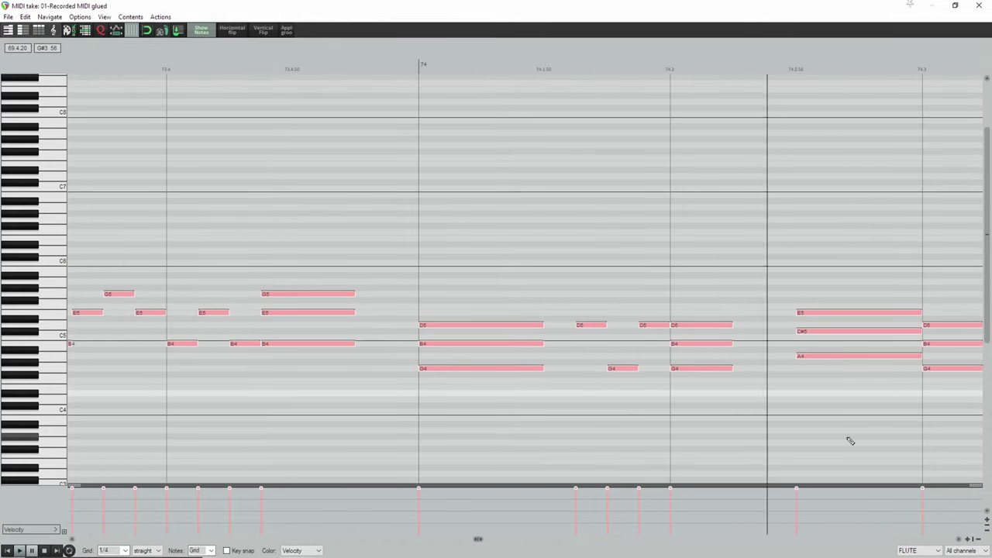
click(977, 8)
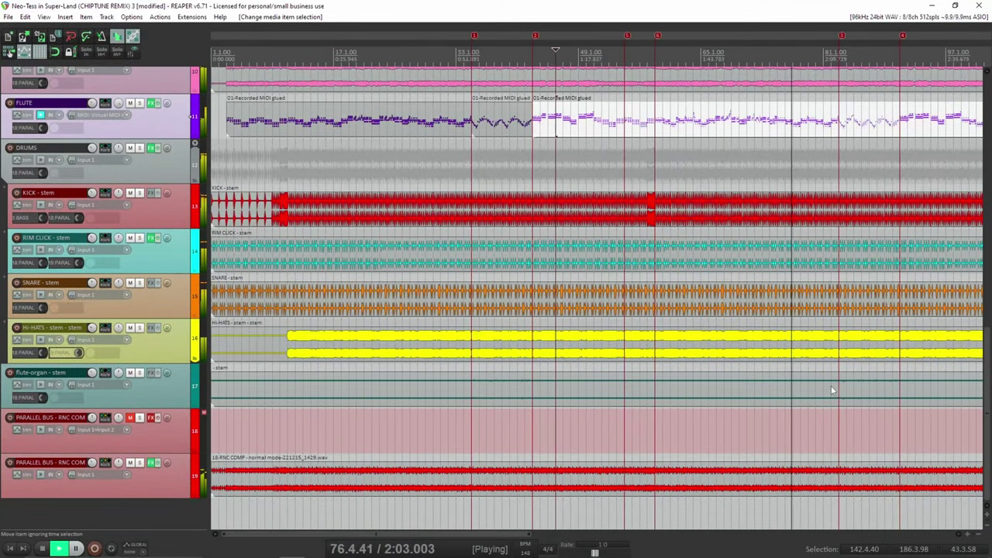
Show the mixer and inspect the sends and receives of the REVERB track
scroll(833, 390, down, 2)
key(ctrl+m)
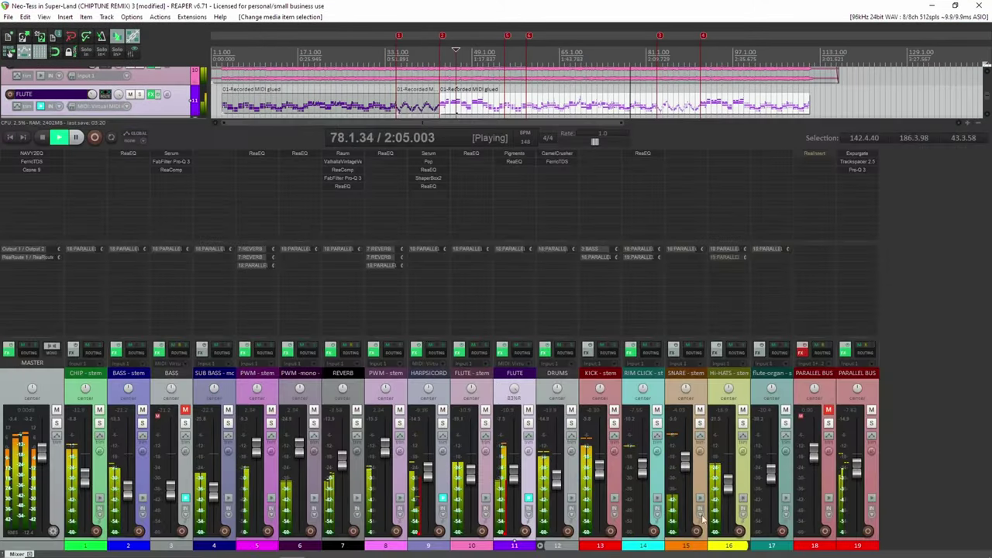
click(350, 353)
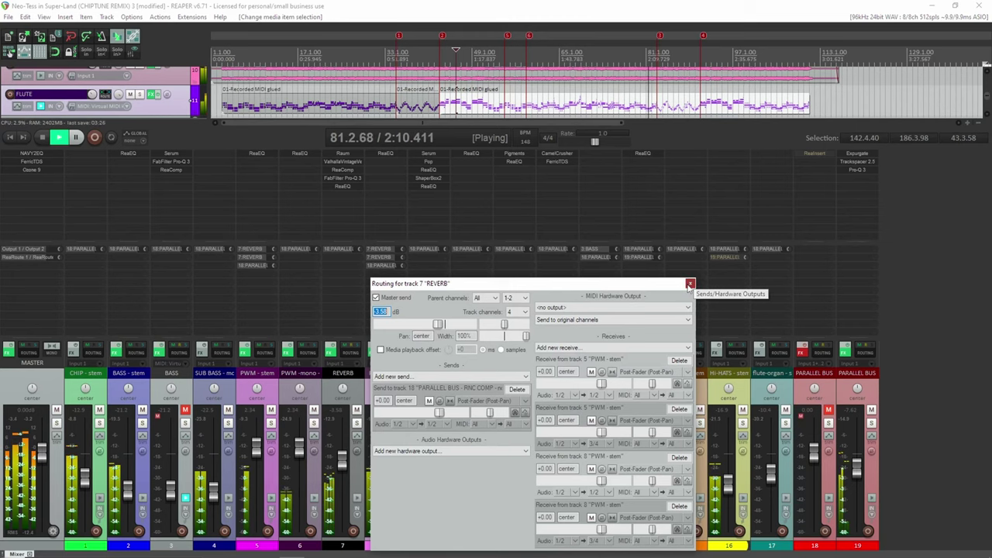
click(690, 284)
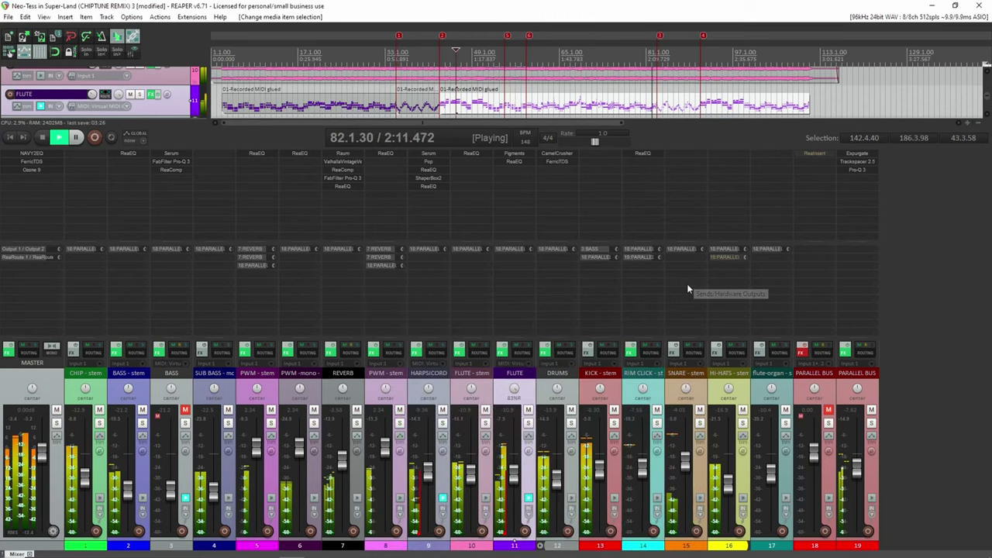
Review the full list of receives in the routing of track 18, the muted PARALLEL BUS - RNC COMP
click(823, 354)
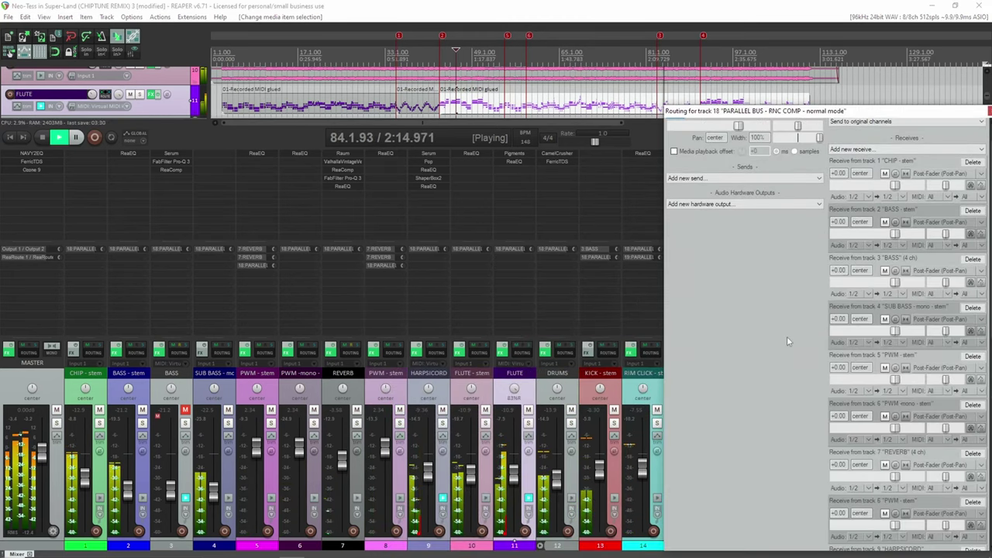
scroll(788, 340, down, 2)
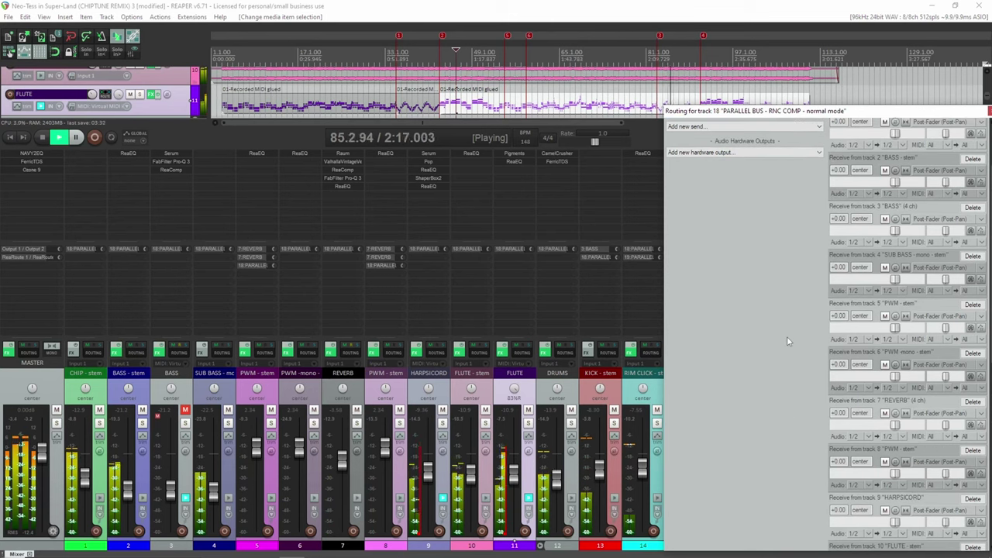
scroll(786, 337, down, 2)
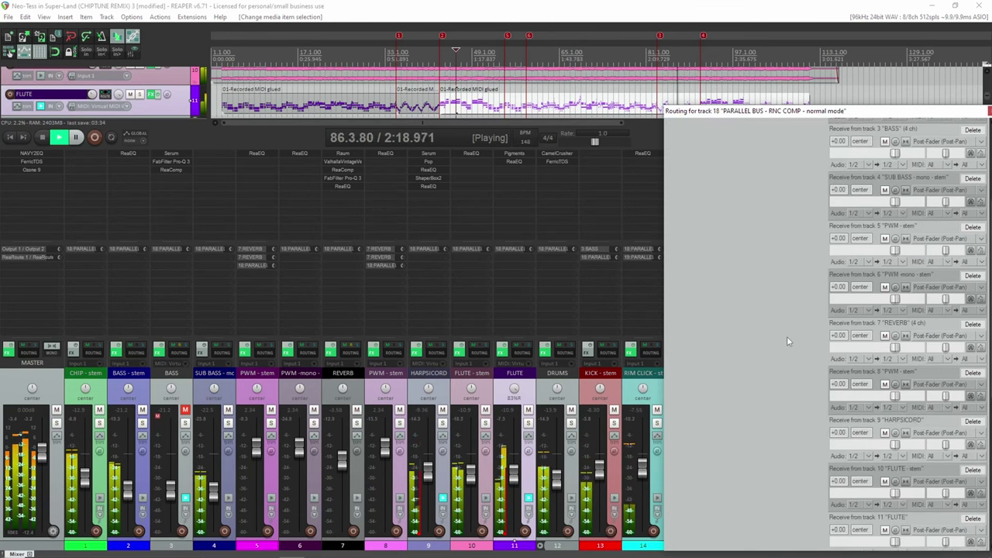
scroll(787, 336, down, 2)
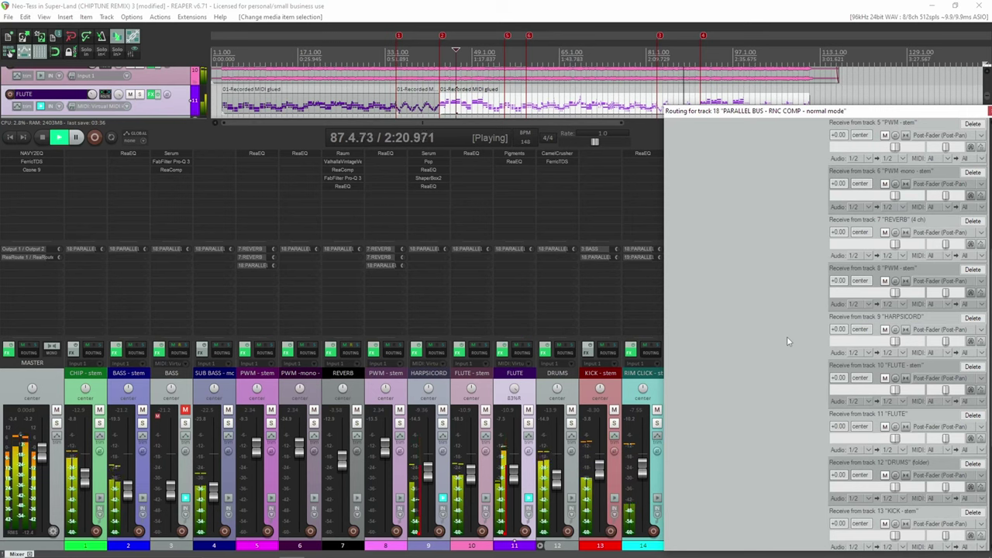
scroll(787, 337, down, 3)
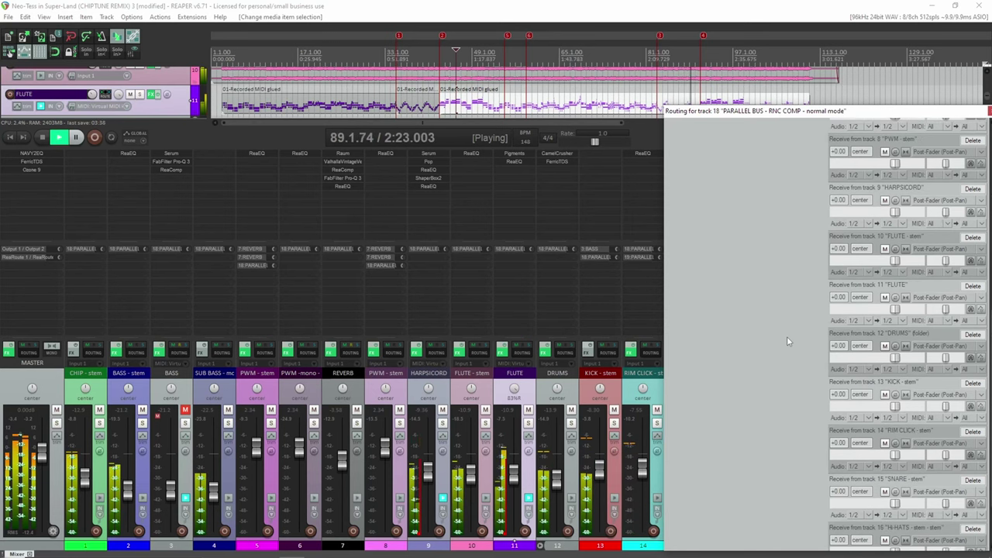
scroll(786, 336, down, 2)
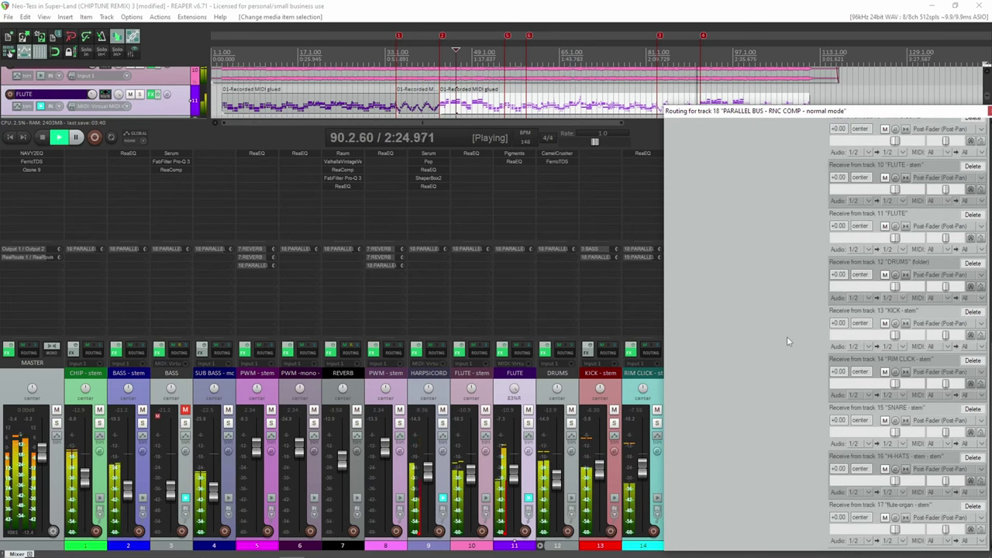
click(978, 115)
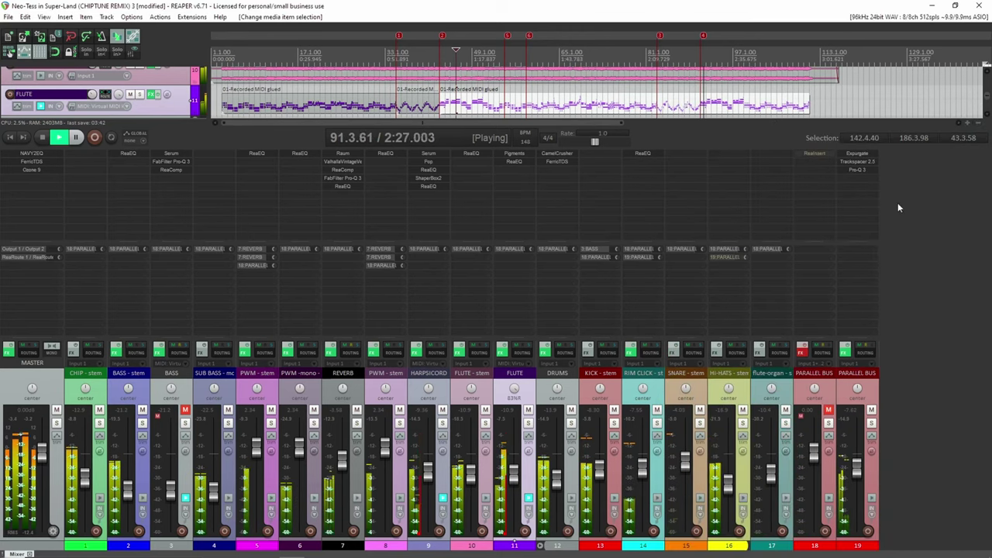
Inspect the receives of track 19, the second PARALLEL BUS - RNC COMP, and return to the arrangement without the mixer
click(866, 352)
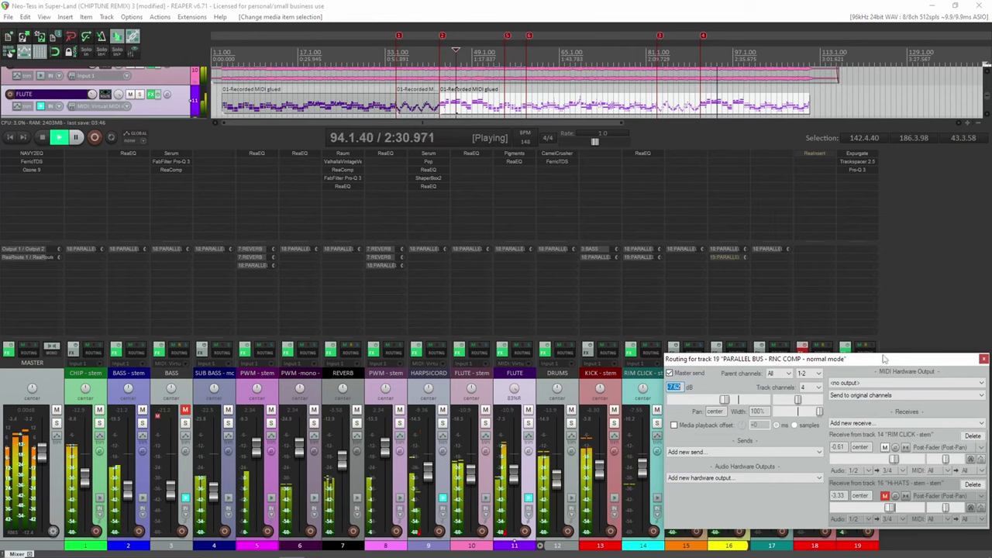
click(983, 360)
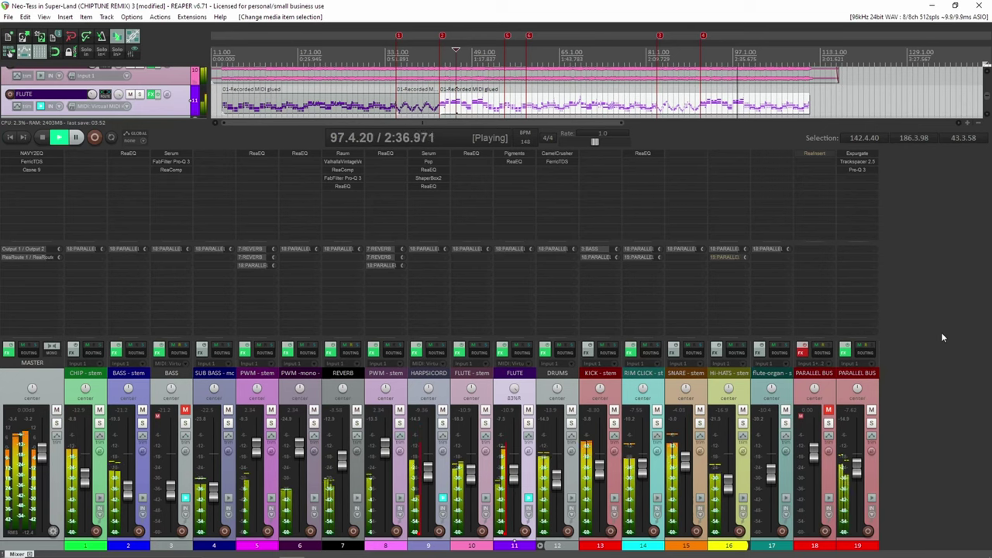
key(ctrl+m)
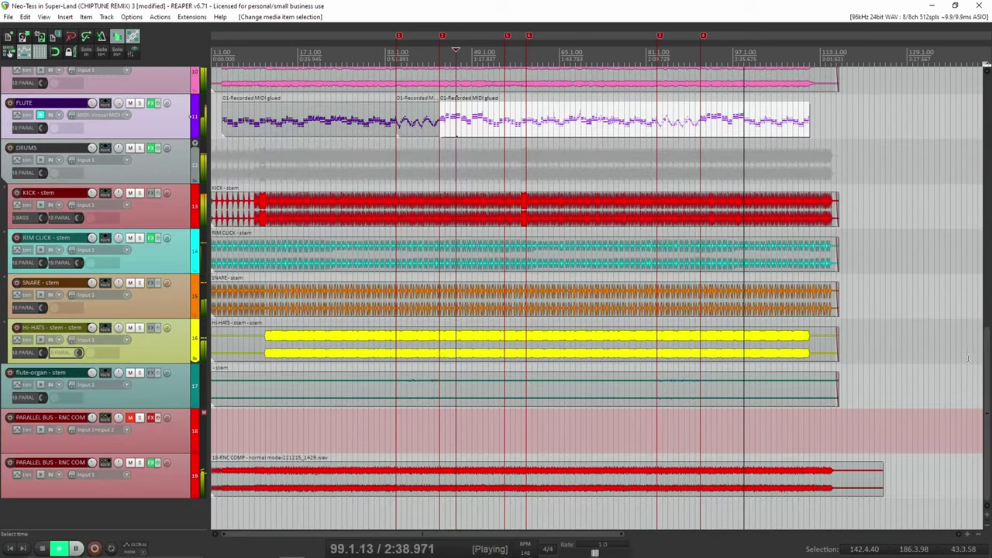
Look through the whole arrangement from the parallel bus tracks up to CHIP - stem, and bring the mixer back into view
scroll(969, 352, up, 5)
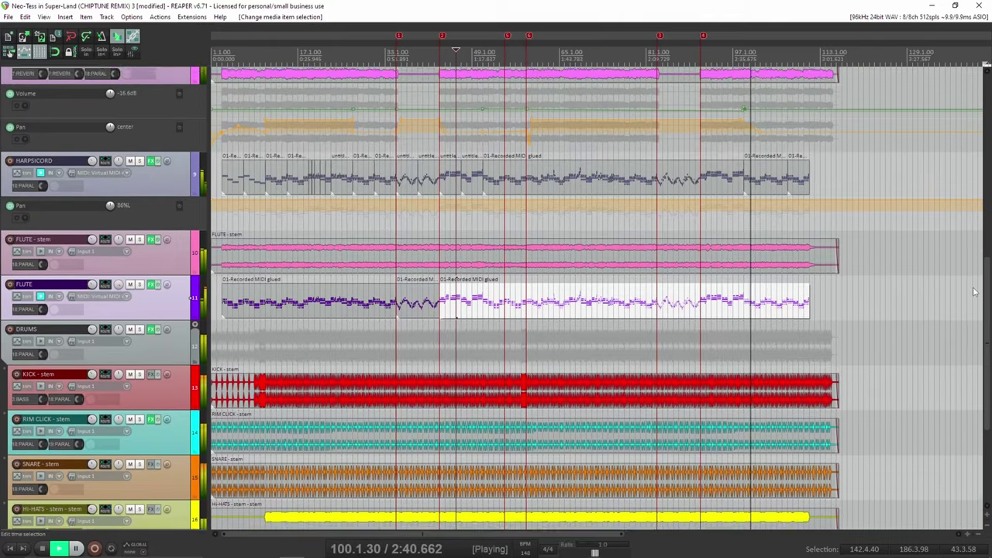
scroll(974, 292, up, 5)
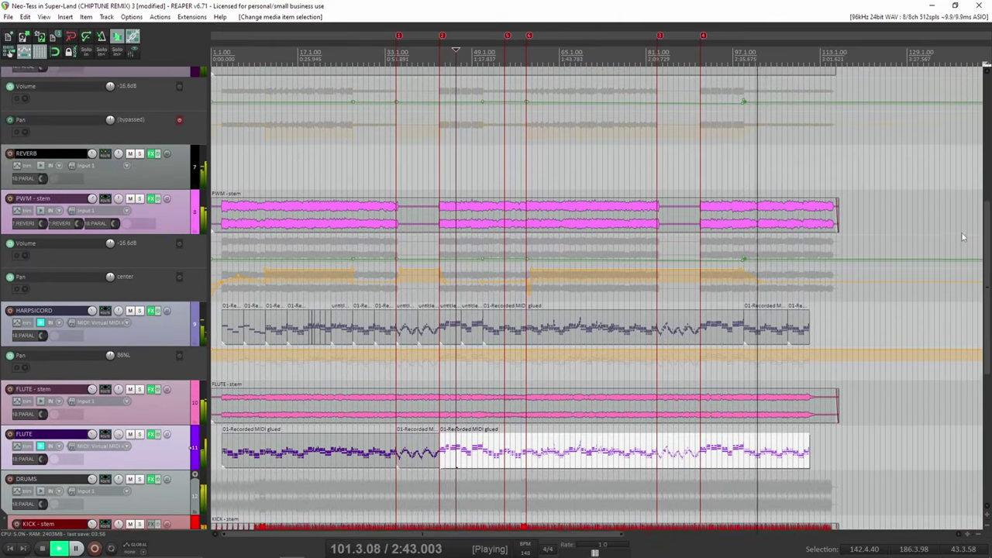
scroll(962, 237, up, 5)
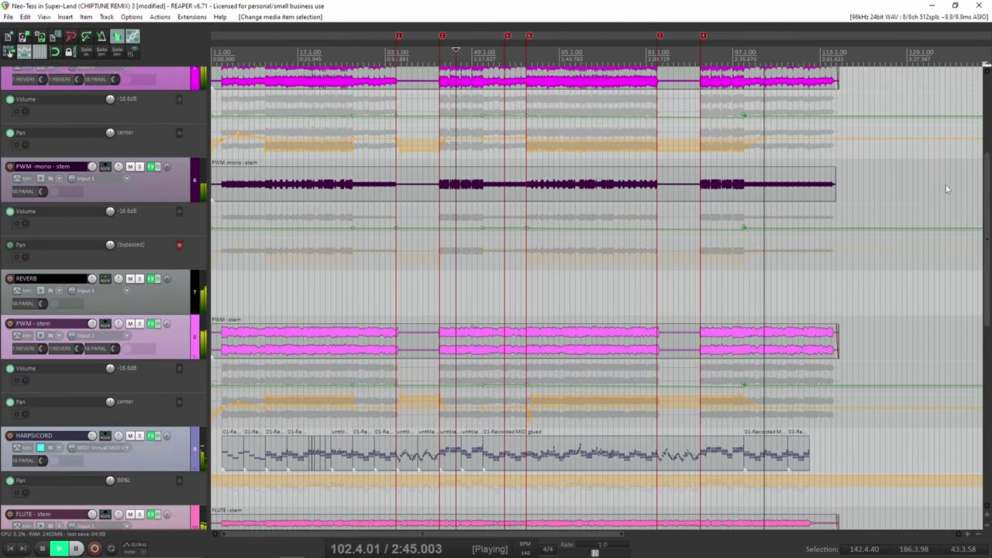
scroll(942, 171, up, 4)
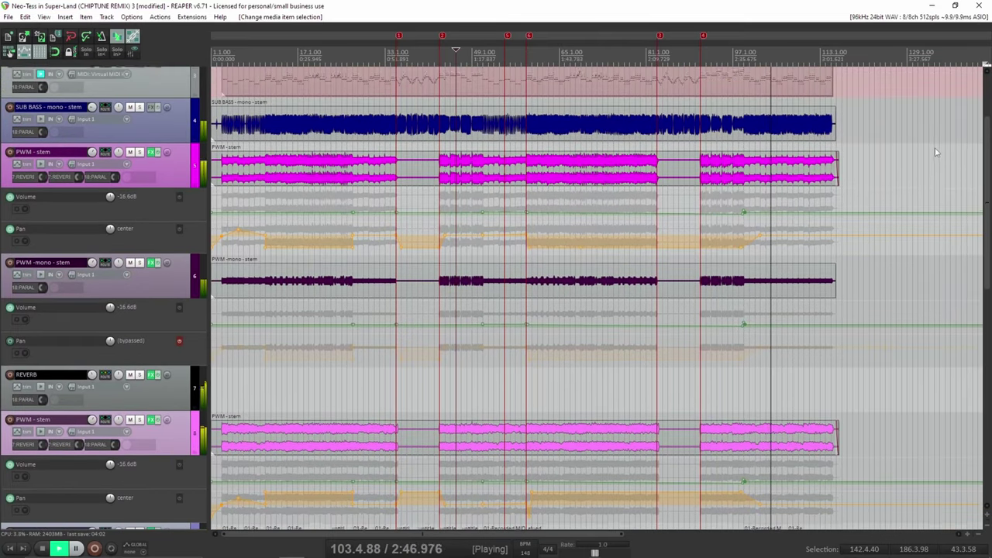
scroll(934, 140, up, 3)
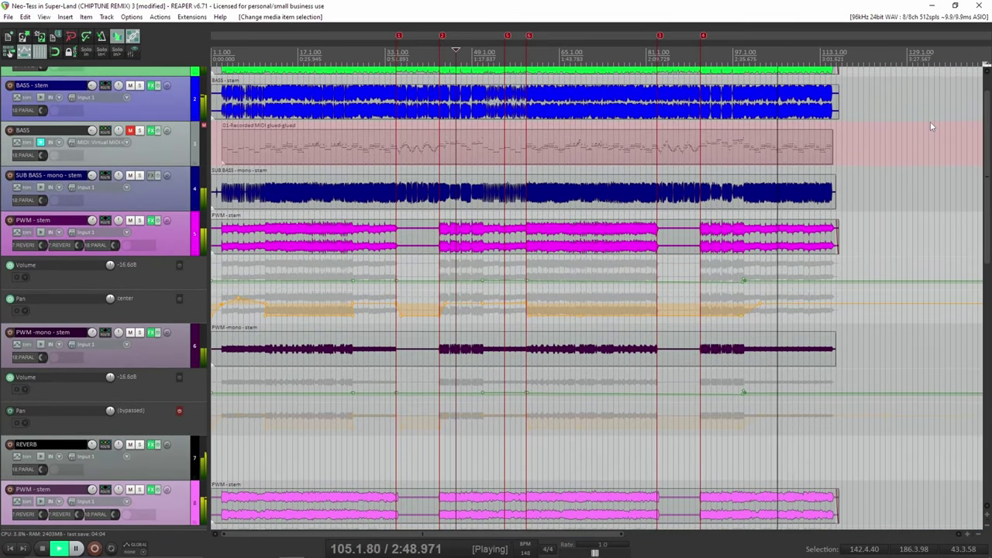
scroll(931, 120, up, 2)
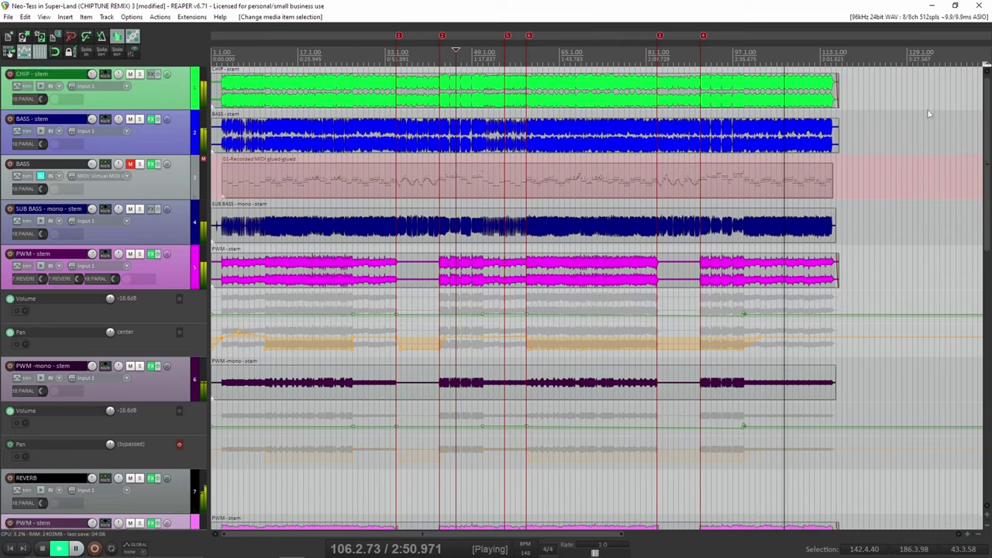
scroll(928, 112, down, 3)
key(ctrl+m)
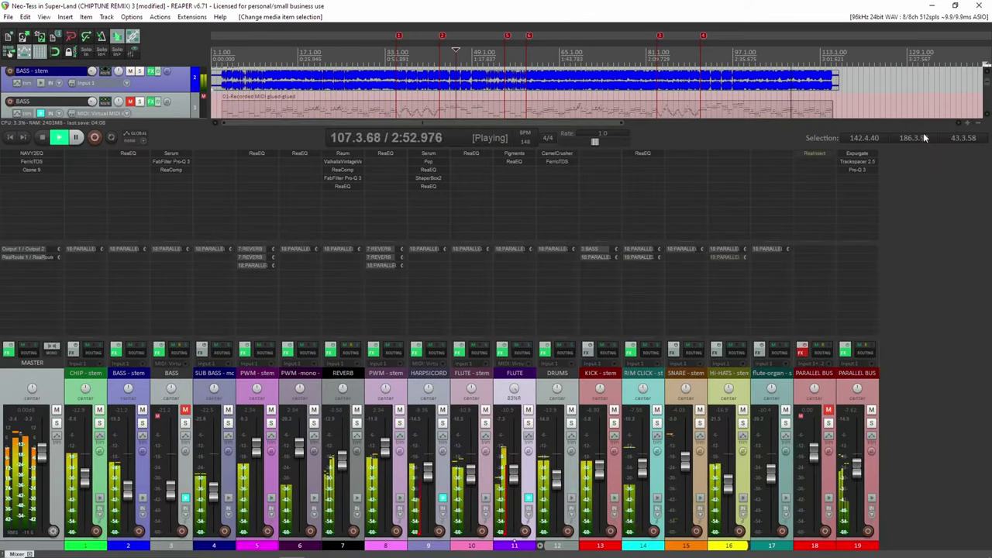